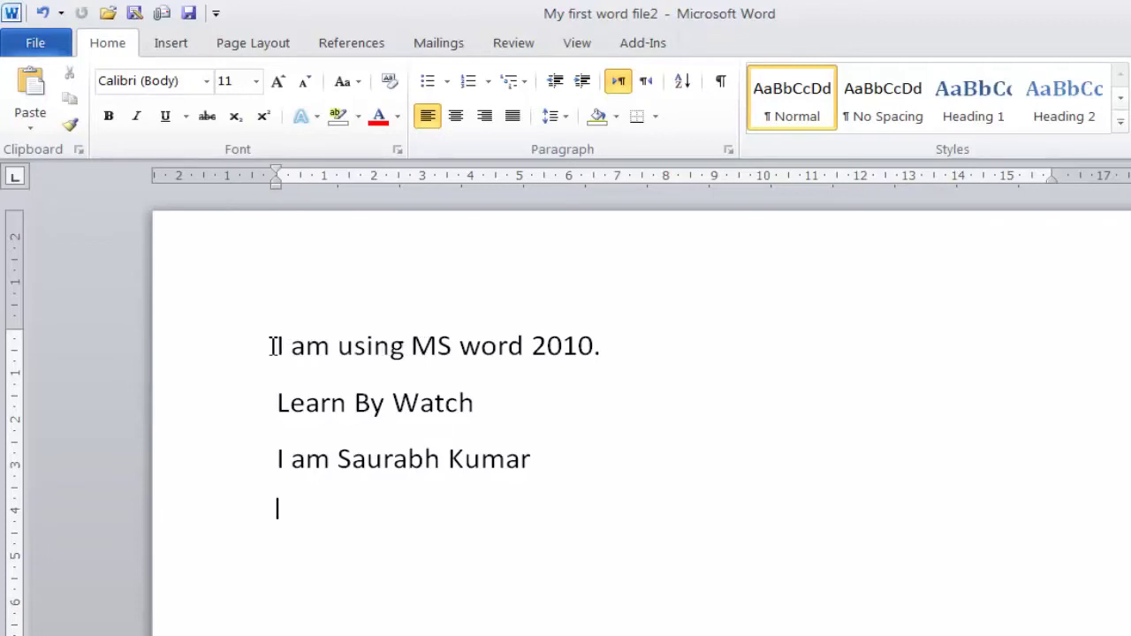
Select the full first line 'I am using MS word 2010.' with Shift+Right Arrow.
{"action": "left_click_drag", "start_coordinate": [276, 345], "coordinate": [599, 355]}
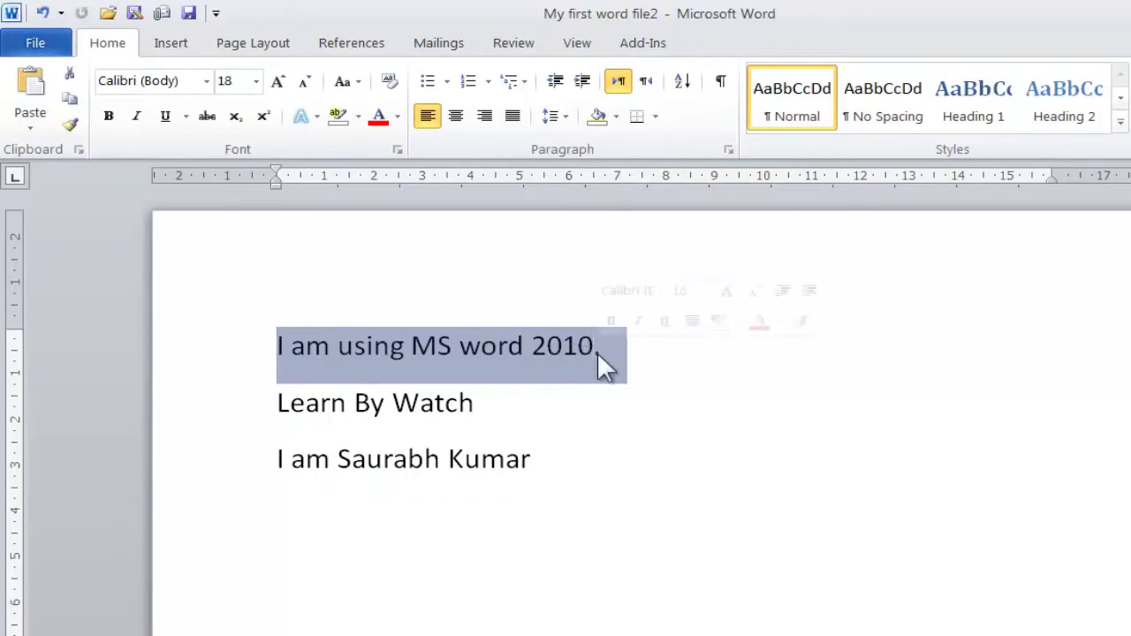
{"action": "left_click", "coordinate": [588, 396]}
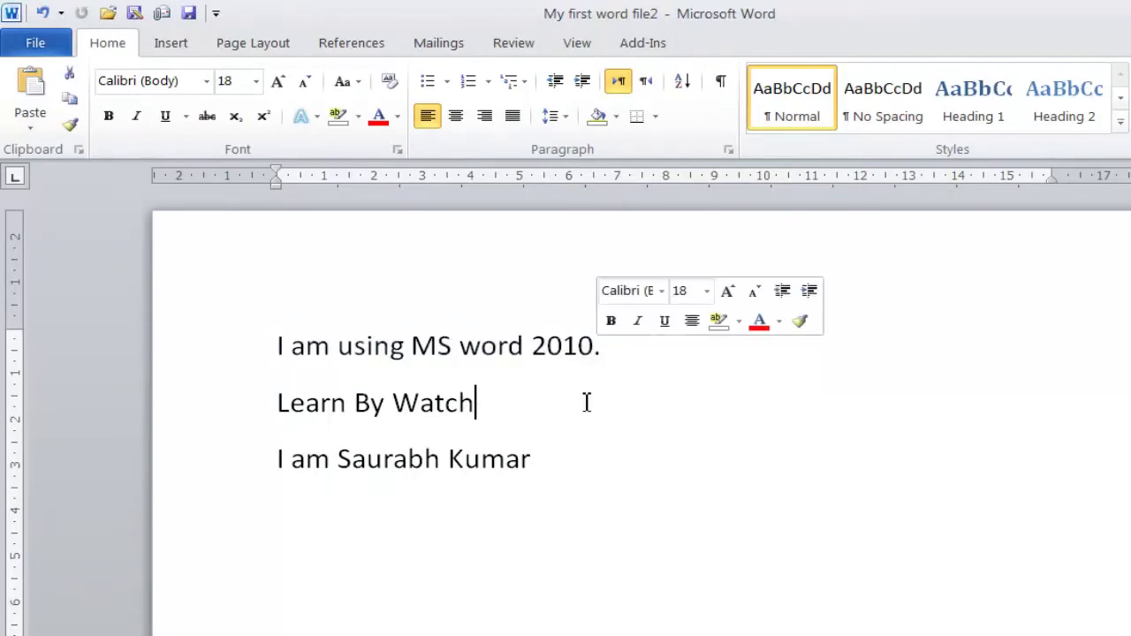
{"action": "left_click", "coordinate": [601, 346]}
{"action": "key", "text": "Left"}
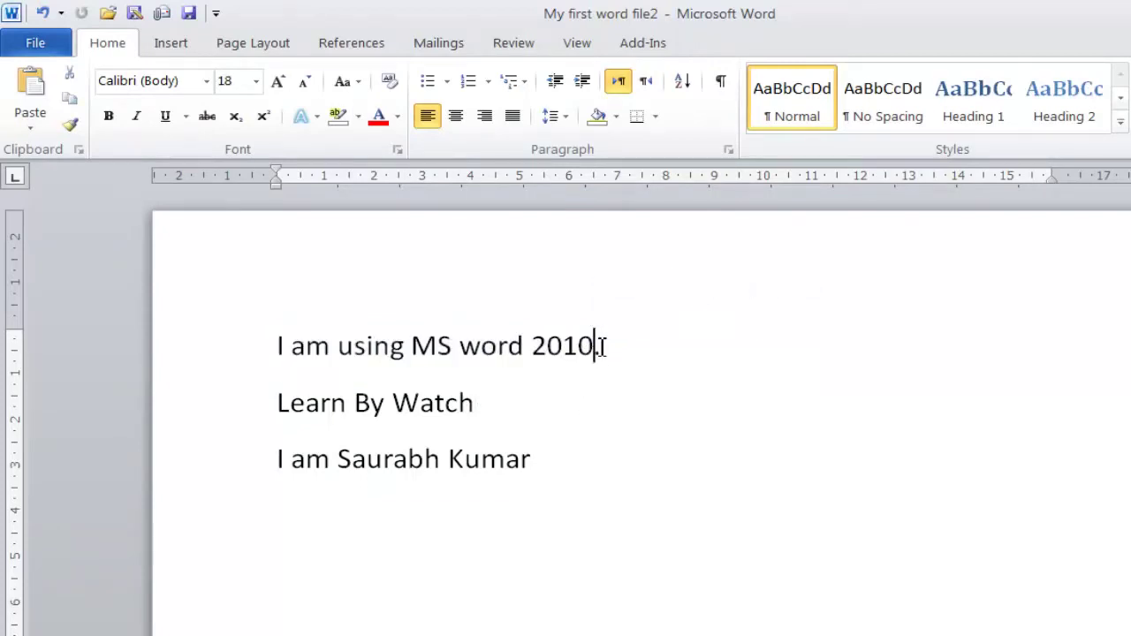
{"action": "key", "text": "Left"}
{"action": "key", "text": "Left"}
{"action": "key", "text": "Left"}
{"action": "key", "text": "Left"}
{"action": "key", "text": "Left"}
{"action": "key", "text": "Left"}
{"action": "key", "text": "Left"}
{"action": "key", "text": "Left"}
{"action": "key", "text": "Left"}
{"action": "key", "text": "Left"}
{"action": "key", "text": "Left"}
{"action": "key", "text": "Left"}
{"action": "key", "text": "Left"}
{"action": "key", "text": "Left"}
{"action": "key", "text": "Left"}
{"action": "key", "text": "Left"}
{"action": "key", "text": "Left"}
{"action": "key", "text": "Left"}
{"action": "key", "text": "Left"}
{"action": "key", "text": "Left"}
{"action": "key", "text": "Left"}
{"action": "key", "text": "shift+Right"}
{"action": "key", "text": "shift+Right"}
{"action": "key", "text": "shift+Right"}
{"action": "key", "text": "shift+Right"}
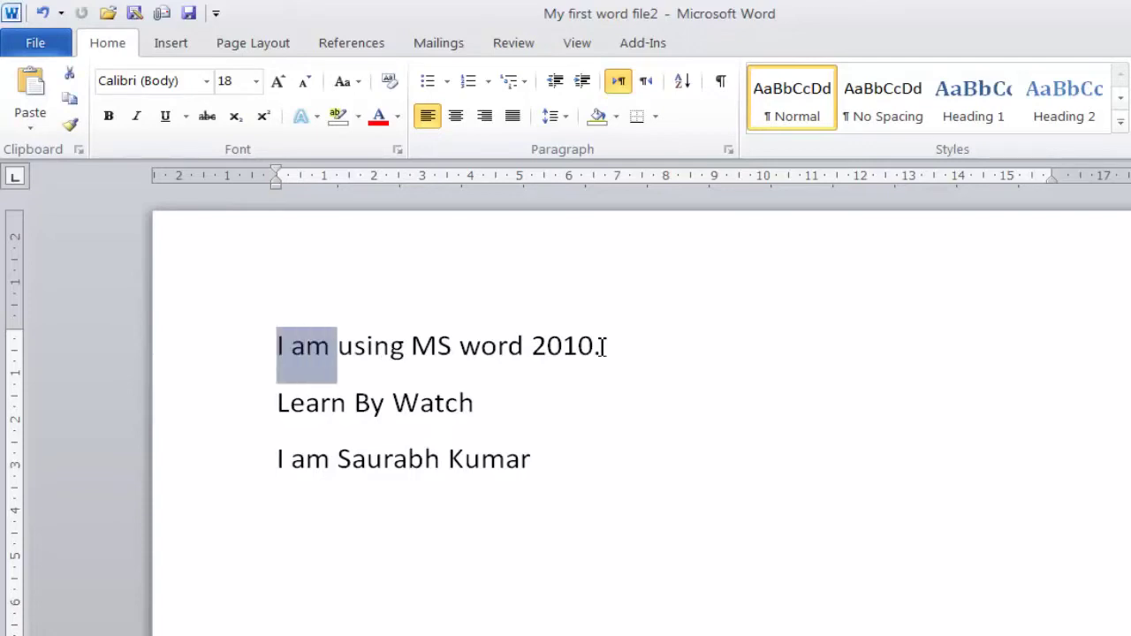
{"action": "key", "text": "shift+Right"}
{"action": "key", "text": "shift+Right"}
{"action": "key", "text": "shift+Right"}
{"action": "key", "text": "shift+Right"}
{"action": "key", "text": "shift+Right"}
{"action": "key", "text": "shift+Right"}
{"action": "key", "text": "shift+Right"}
{"action": "key", "text": "shift+Right"}
{"action": "key", "text": "shift+Right"}
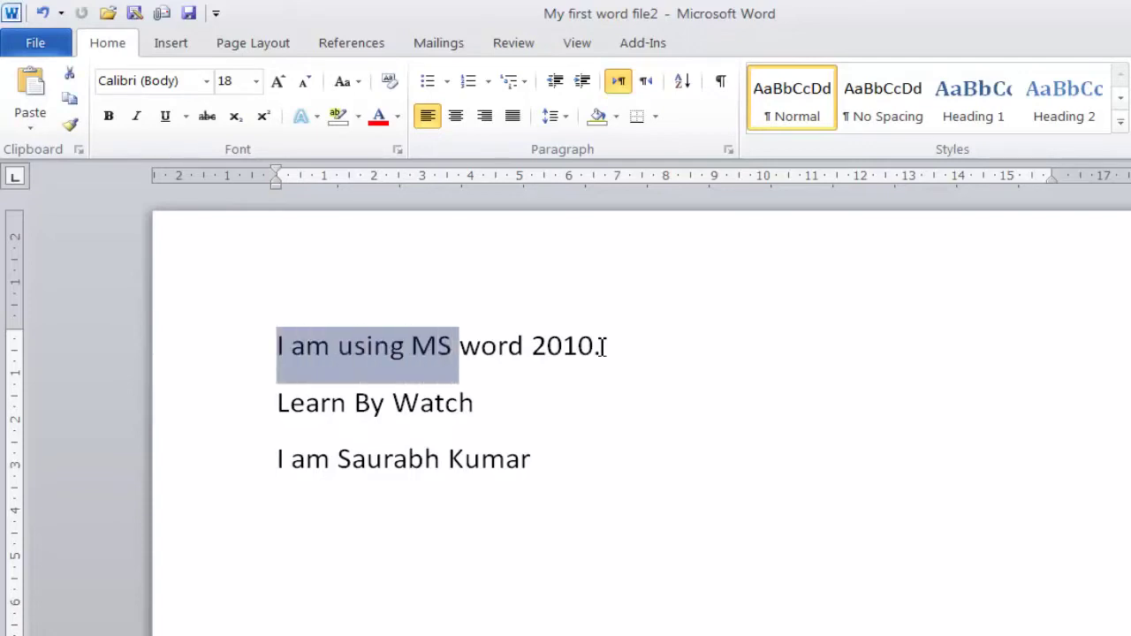
{"action": "key", "text": "shift+Right"}
{"action": "key", "text": "shift+Right"}
{"action": "key", "text": "shift+Right"}
{"action": "key", "text": "shift+Right"}
{"action": "key", "text": "shift+Right"}
{"action": "key", "text": "shift+Right"}
{"action": "key", "text": "shift+Right"}
{"action": "key", "text": "shift+Right"}
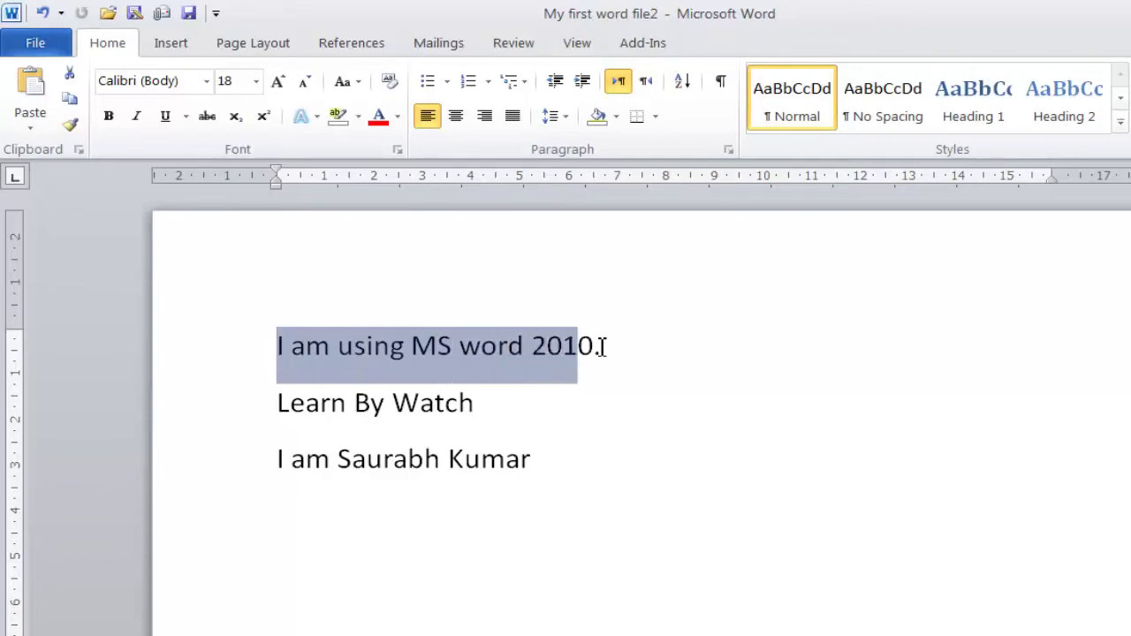
{"action": "key", "text": "shift+Right"}
{"action": "key", "text": "shift+Right"}
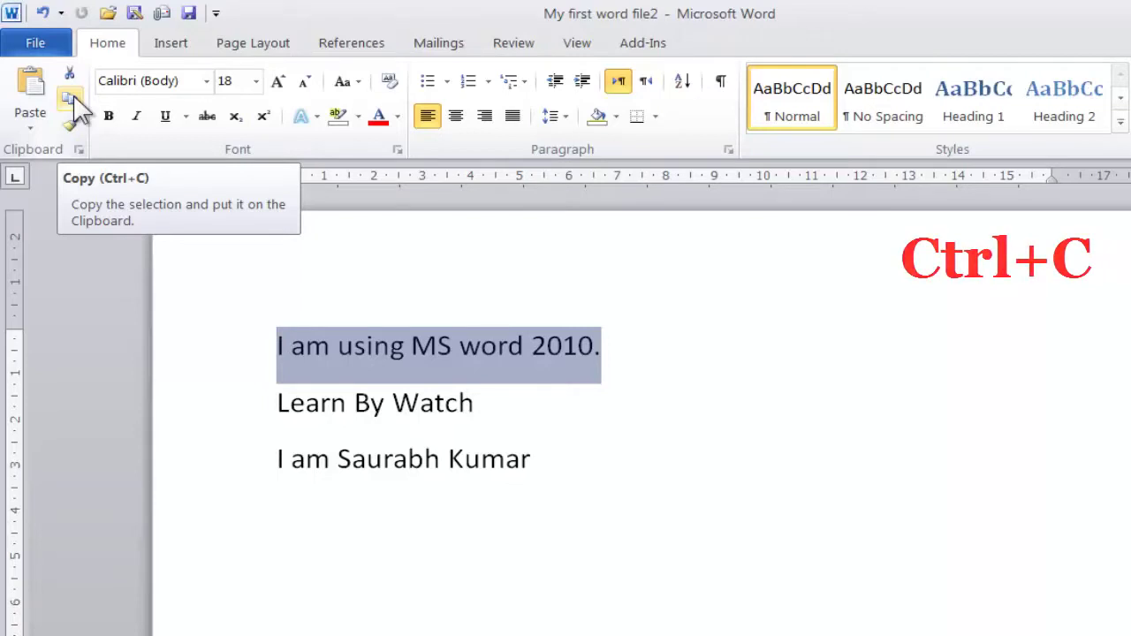
Copy 'I am using MS word 2010.' and place the insertion point on the empty line below the text.
{"action": "right_click", "coordinate": [341, 349]}
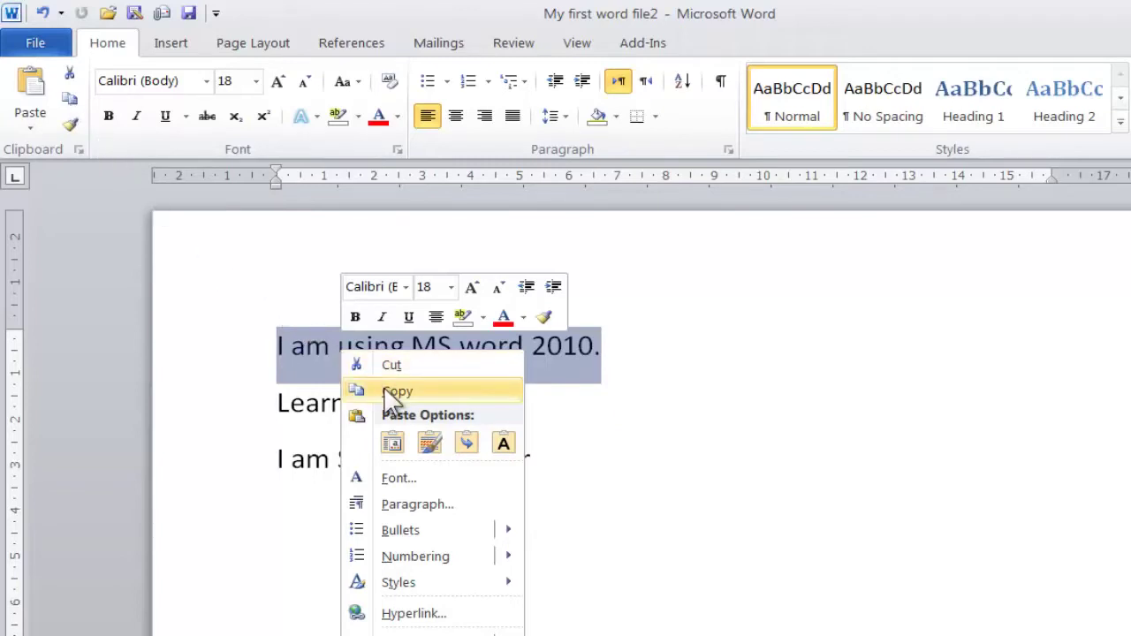
{"action": "left_click", "coordinate": [71, 98]}
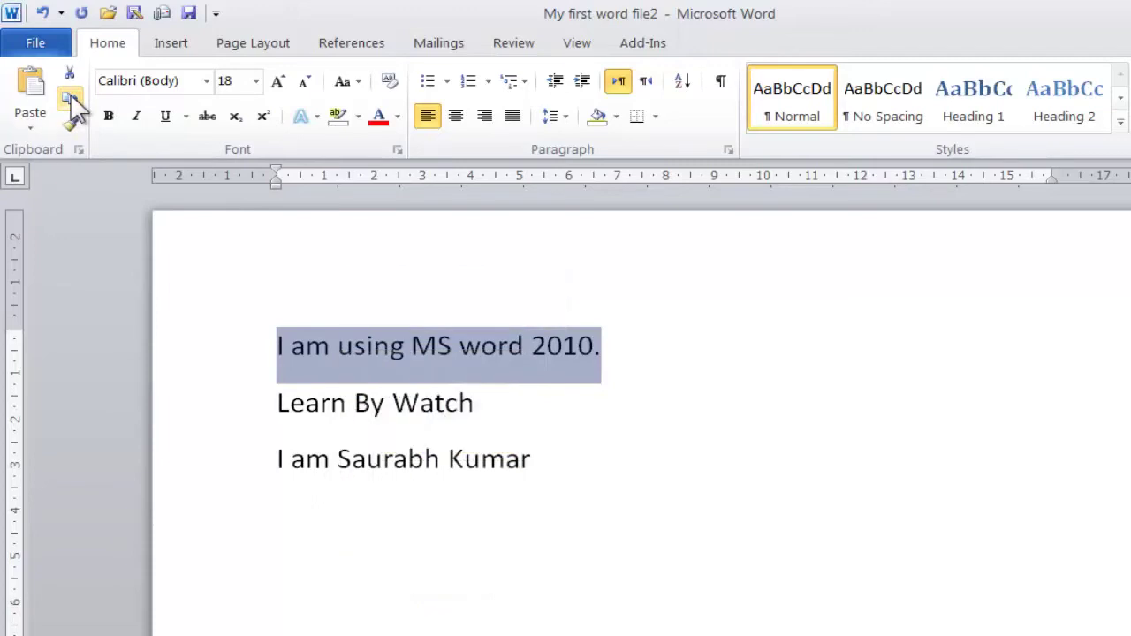
{"action": "left_click", "coordinate": [281, 505]}
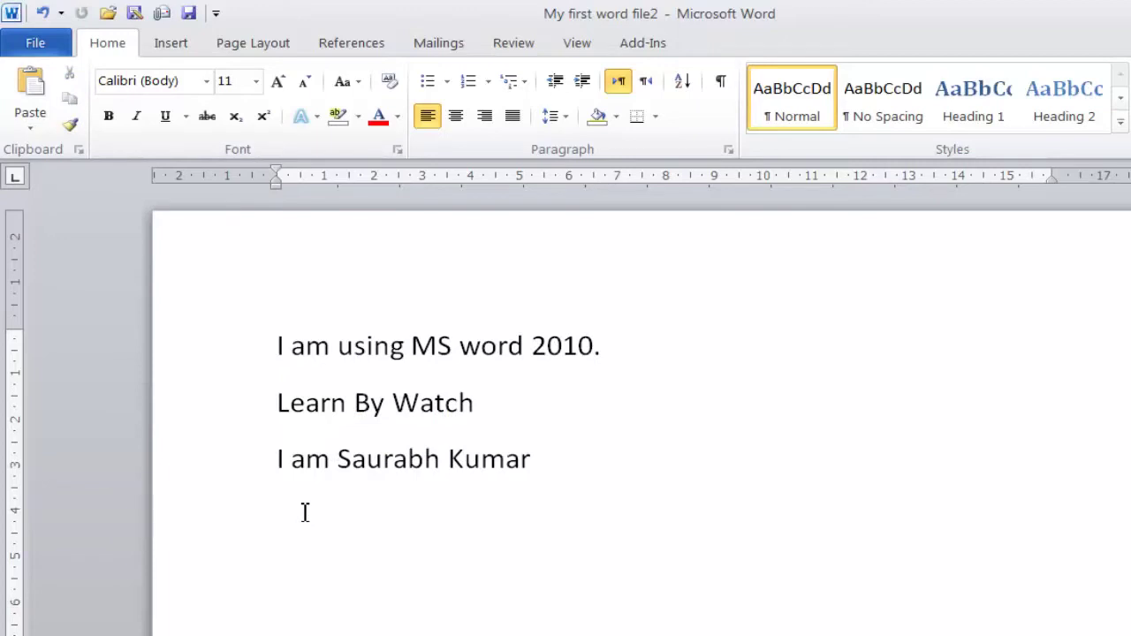
{"action": "key", "text": "ctrl+v"}
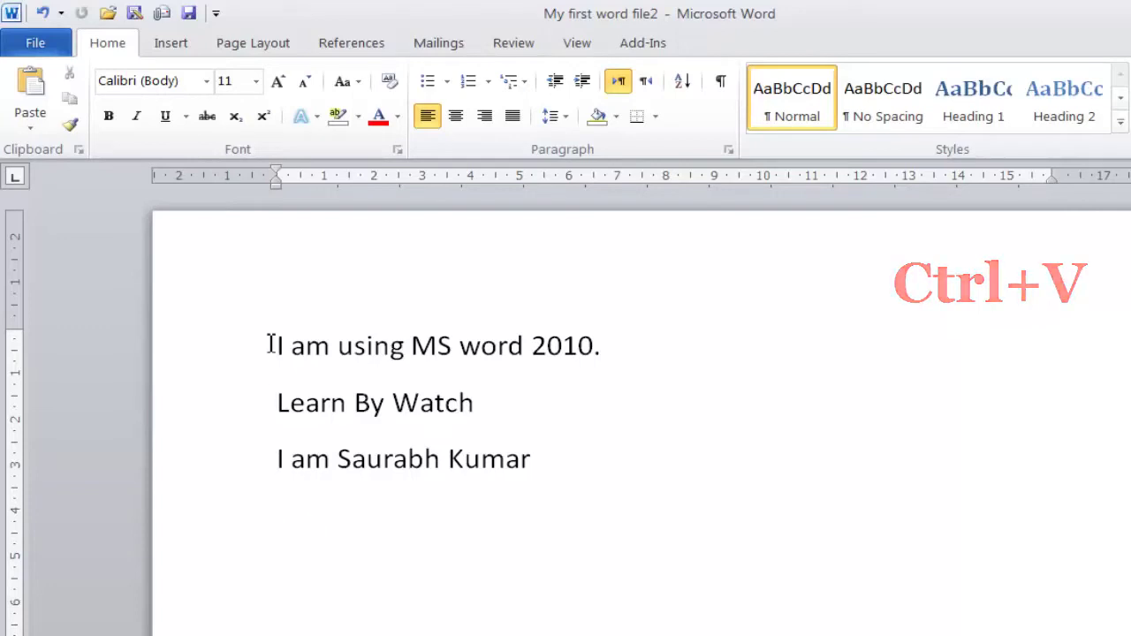
Paste two copies of 'I am using MS word 2010.' below, using Keep Source Formatting for 18-point text.
{"action": "left_click", "coordinate": [32, 88]}
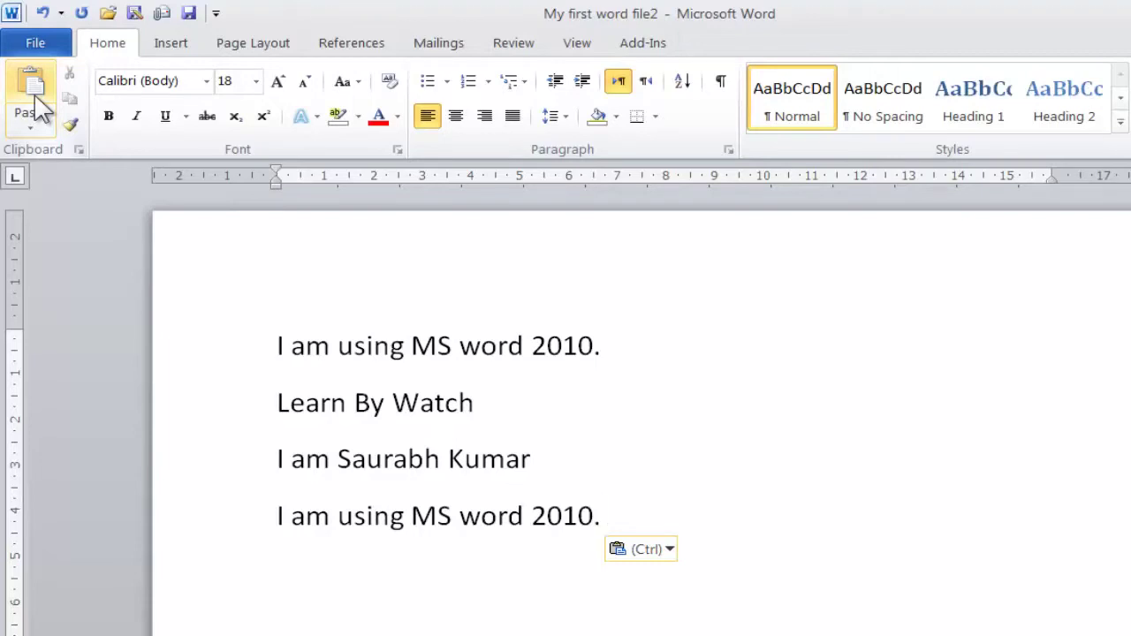
{"action": "key", "text": "Escape"}
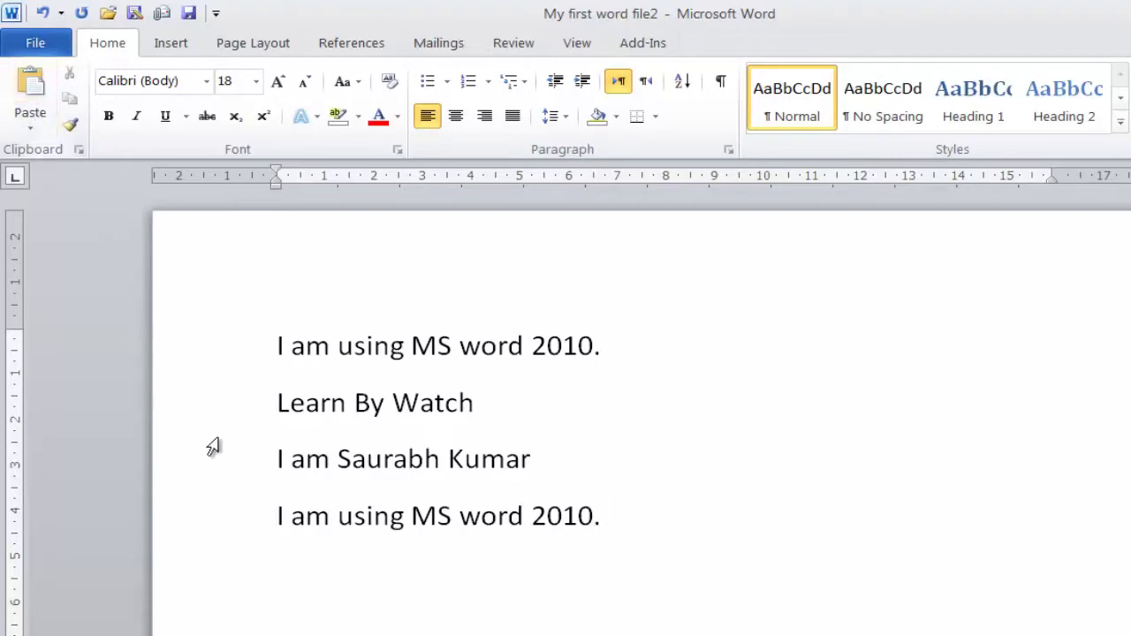
{"action": "right_click", "coordinate": [291, 569]}
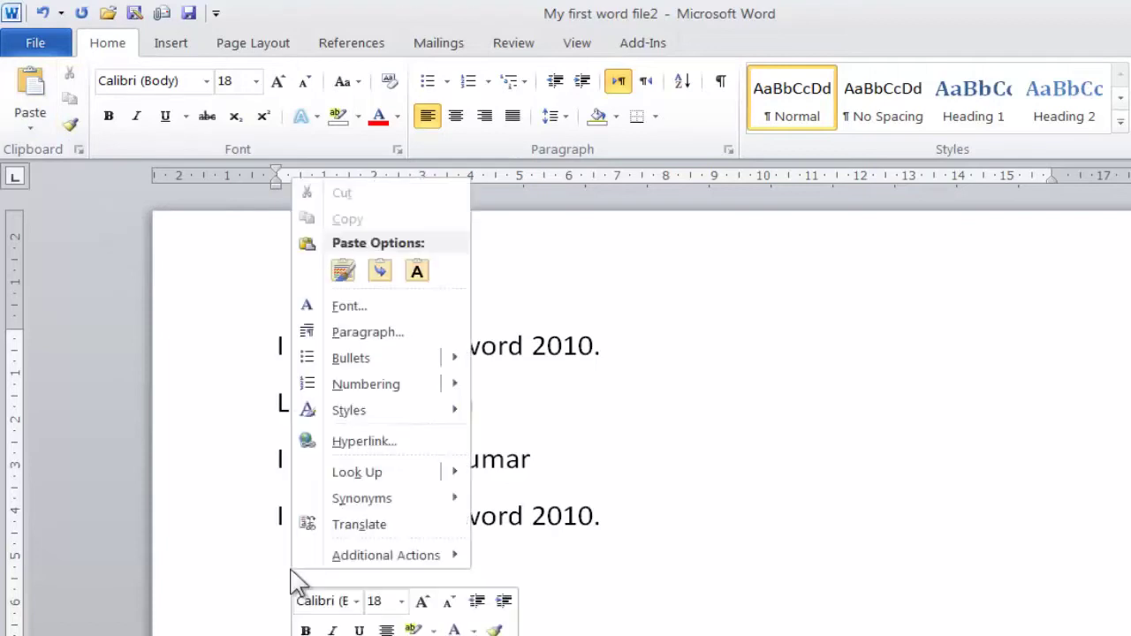
{"action": "left_click", "coordinate": [352, 270]}
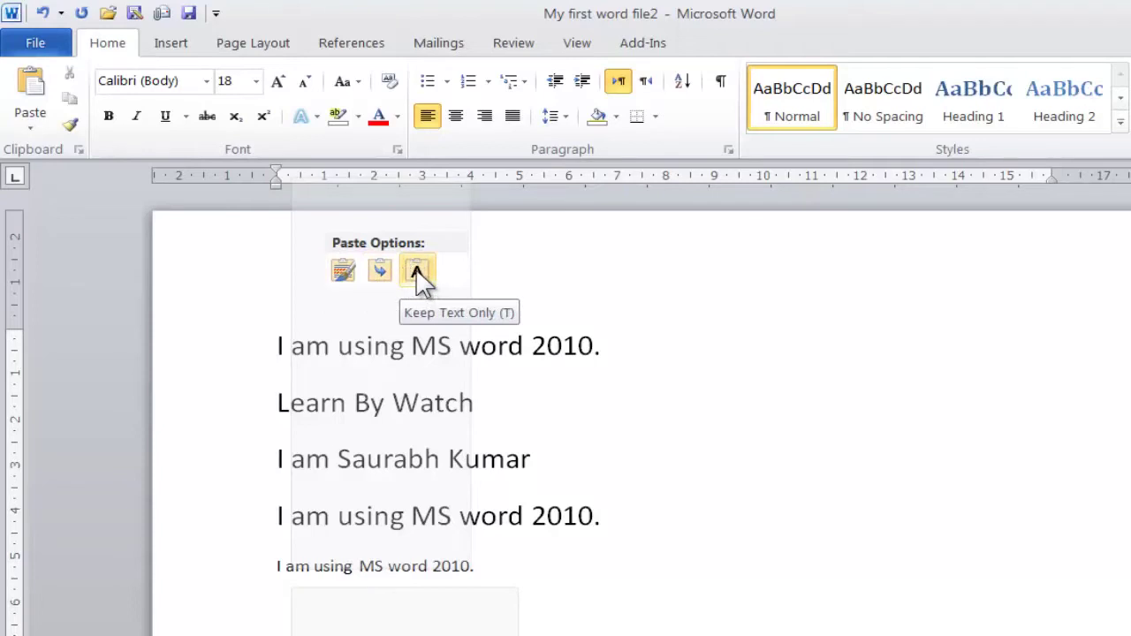
{"action": "left_click", "coordinate": [345, 272]}
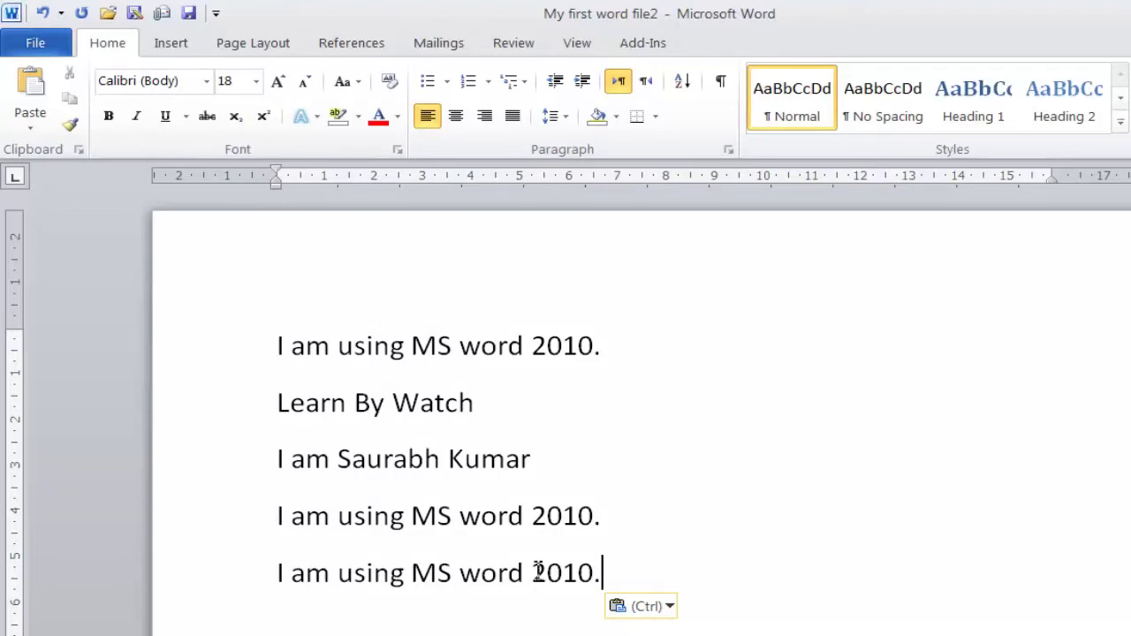
Bring up the STUDENT LEAVE APPLICATION document from File > Recent.
{"action": "left_click", "coordinate": [39, 44]}
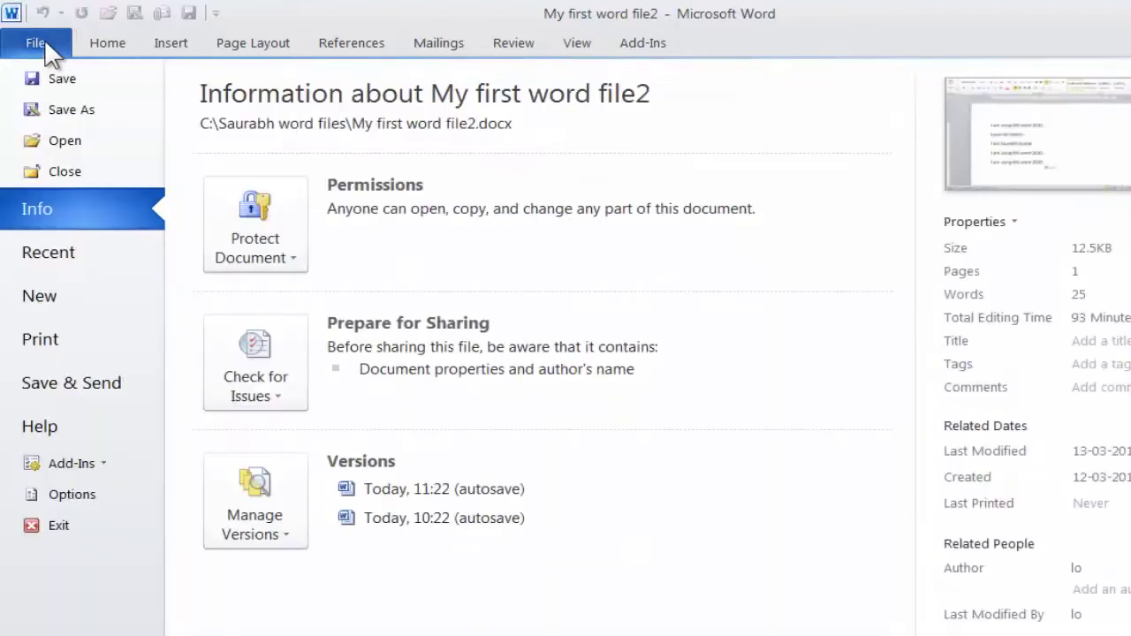
{"action": "left_click", "coordinate": [58, 256]}
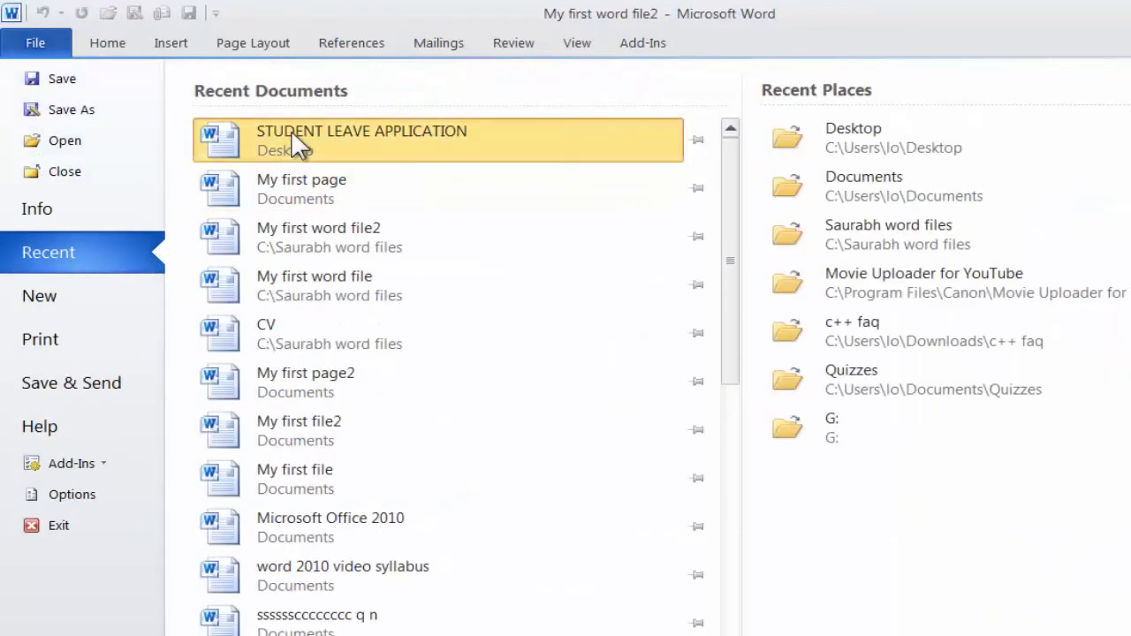
{"action": "key", "text": "Escape"}
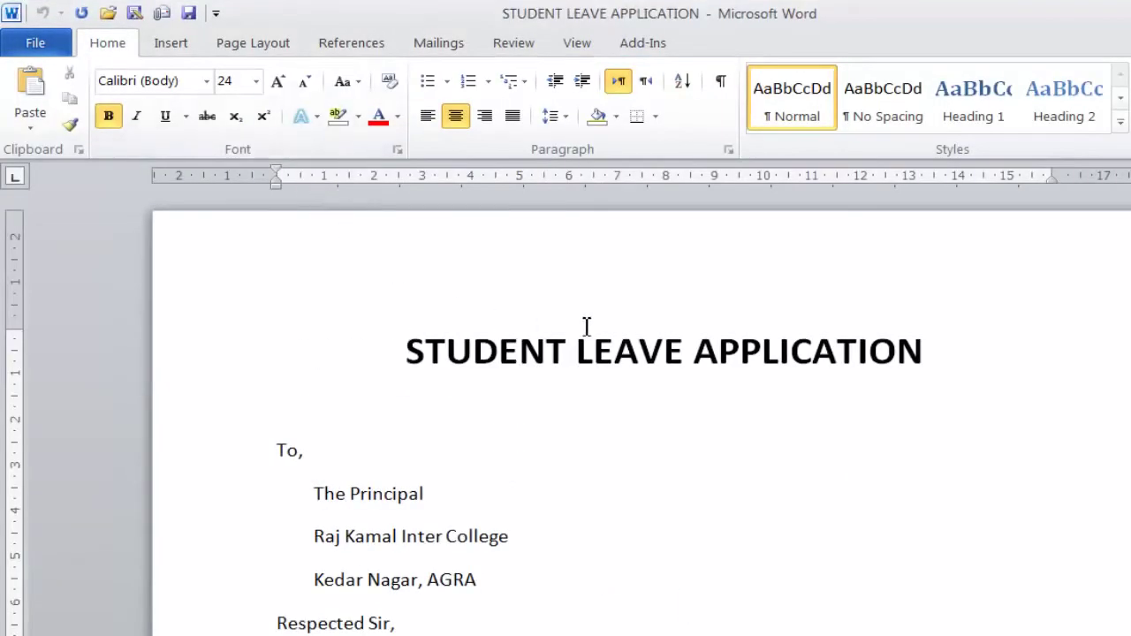
Select the whole leave-request paragraph and copy it.
{"action": "scroll", "coordinate": [586, 327], "scroll_direction": "down", "scroll_amount": 2}
{"action": "scroll", "coordinate": [586, 327], "scroll_direction": "down", "scroll_amount": 2}
{"action": "left_click", "coordinate": [314, 434]}
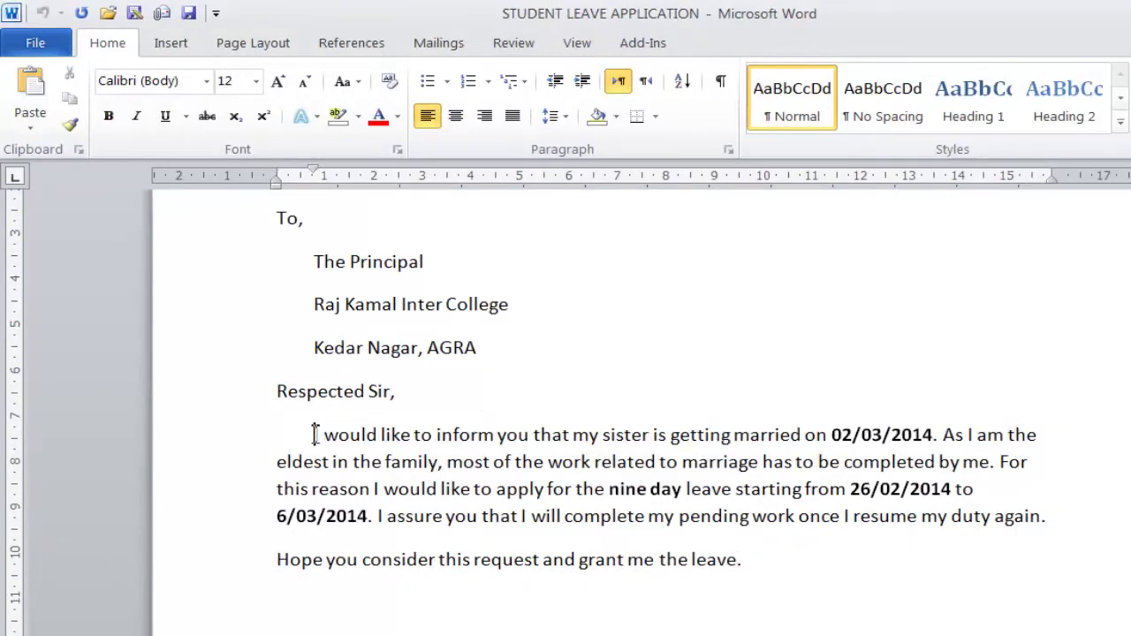
{"action": "left_click_drag", "start_coordinate": [314, 434], "coordinate": [628, 528]}
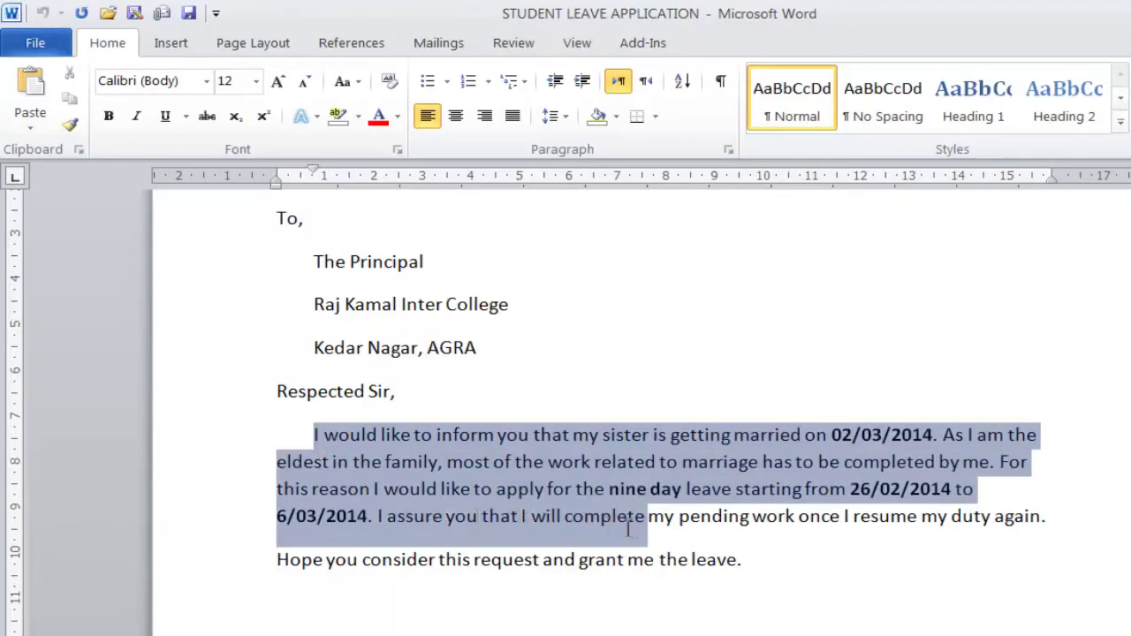
{"action": "left_click_drag", "start_coordinate": [628, 528], "coordinate": [1054, 530]}
{"action": "key", "text": "ctrl+c"}
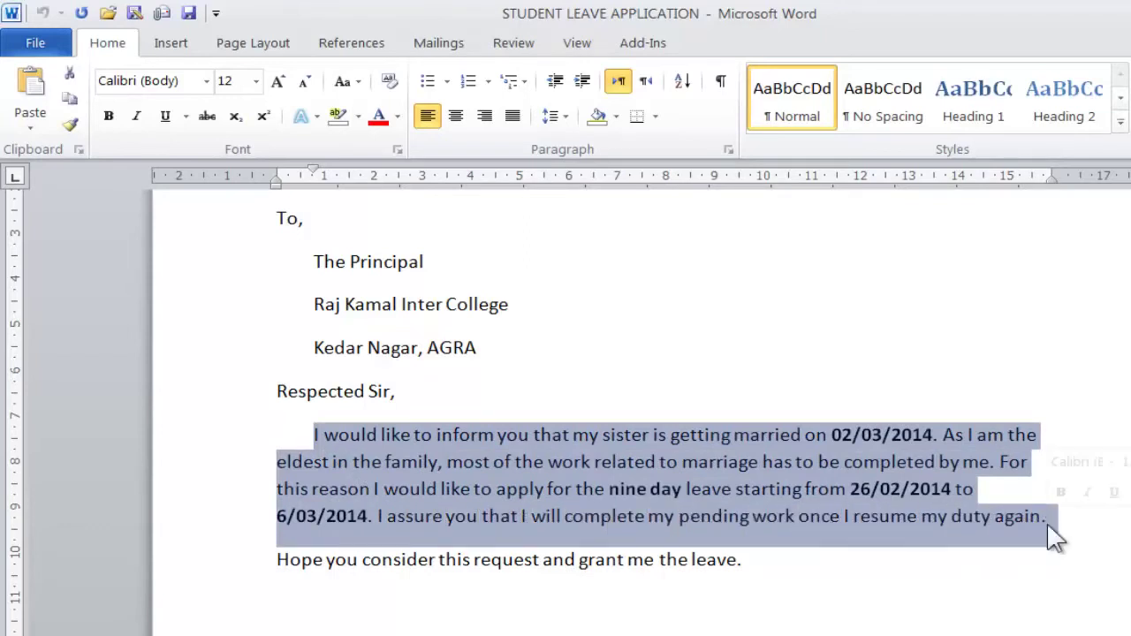
{"action": "right_click", "coordinate": [556, 472]}
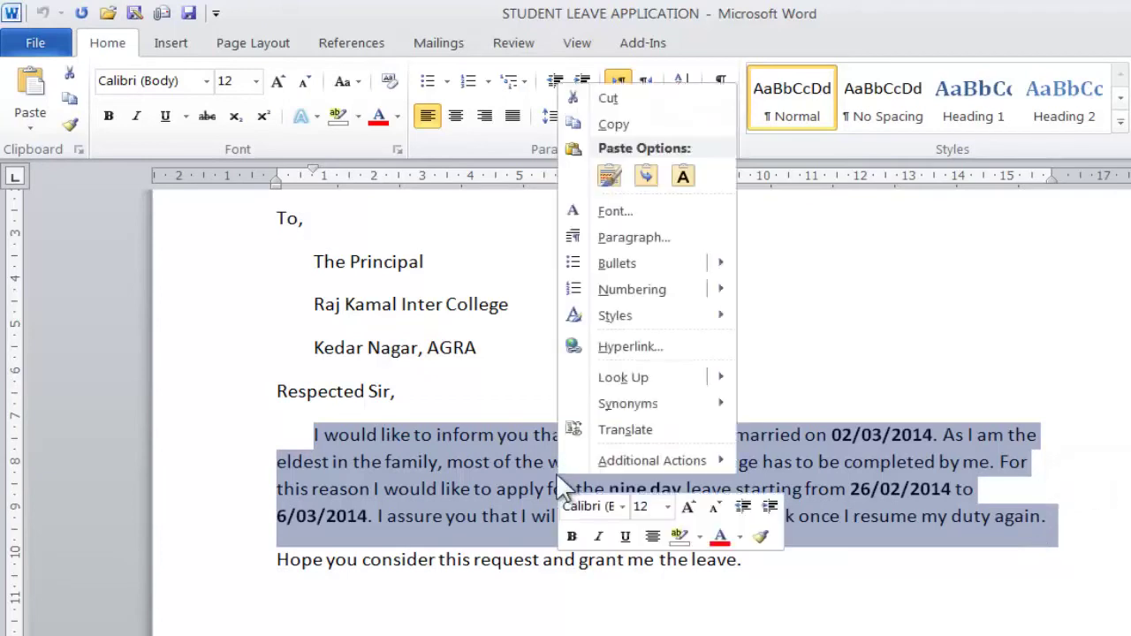
{"action": "left_click", "coordinate": [600, 123]}
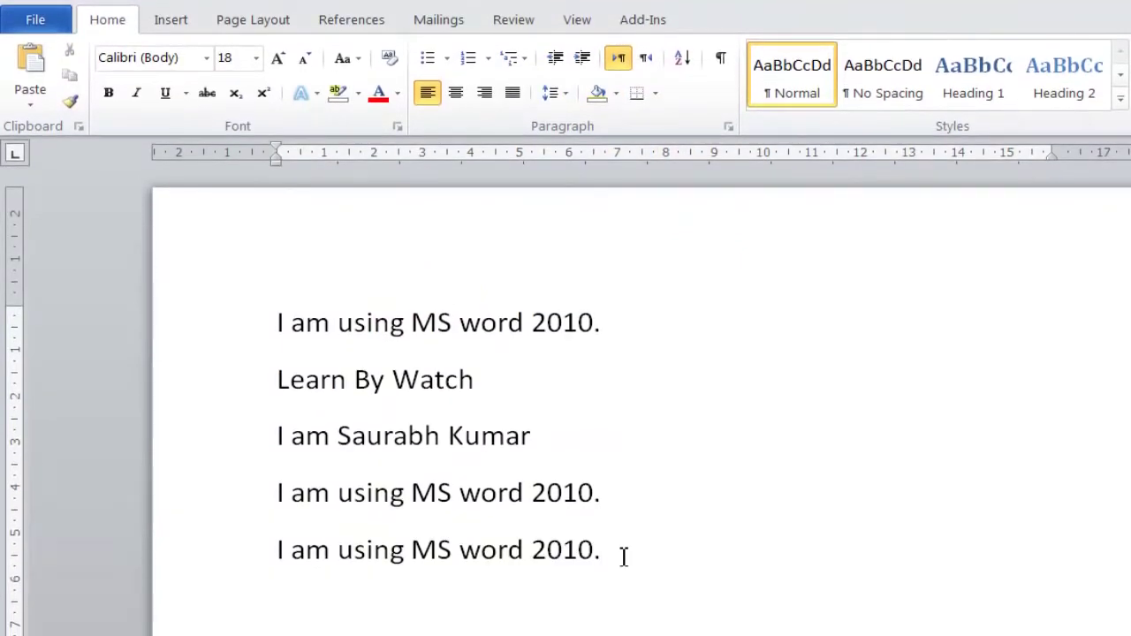
Paste the leave-request paragraph under the last 'I am using MS word 2010.' line and add an empty line.
{"action": "left_click", "coordinate": [299, 581]}
{"action": "key", "text": "ctrl+v"}
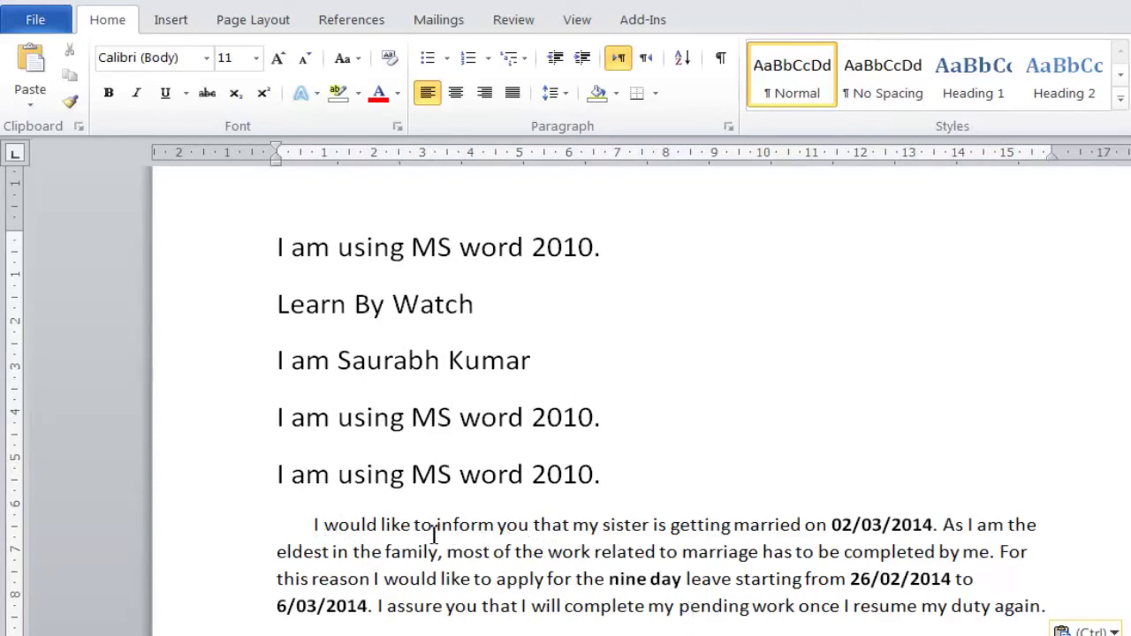
{"action": "key", "text": "Return"}
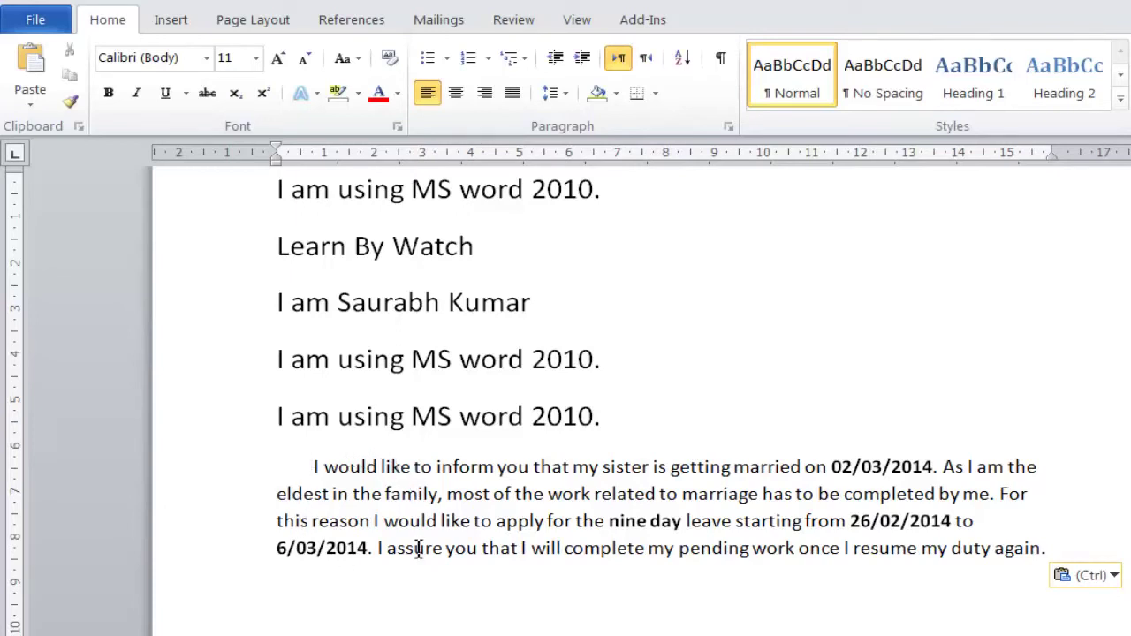
Select the pasted leave-request paragraph and cut it with the Home tab's Cut button.
{"action": "mouse_move", "coordinate": [316, 467]}
{"action": "left_mouse_down"}
{"action": "mouse_move", "coordinate": [379, 521]}
{"action": "mouse_move", "coordinate": [750, 548]}
{"action": "mouse_move", "coordinate": [934, 533]}
{"action": "mouse_move", "coordinate": [1051, 562]}
{"action": "left_mouse_up"}
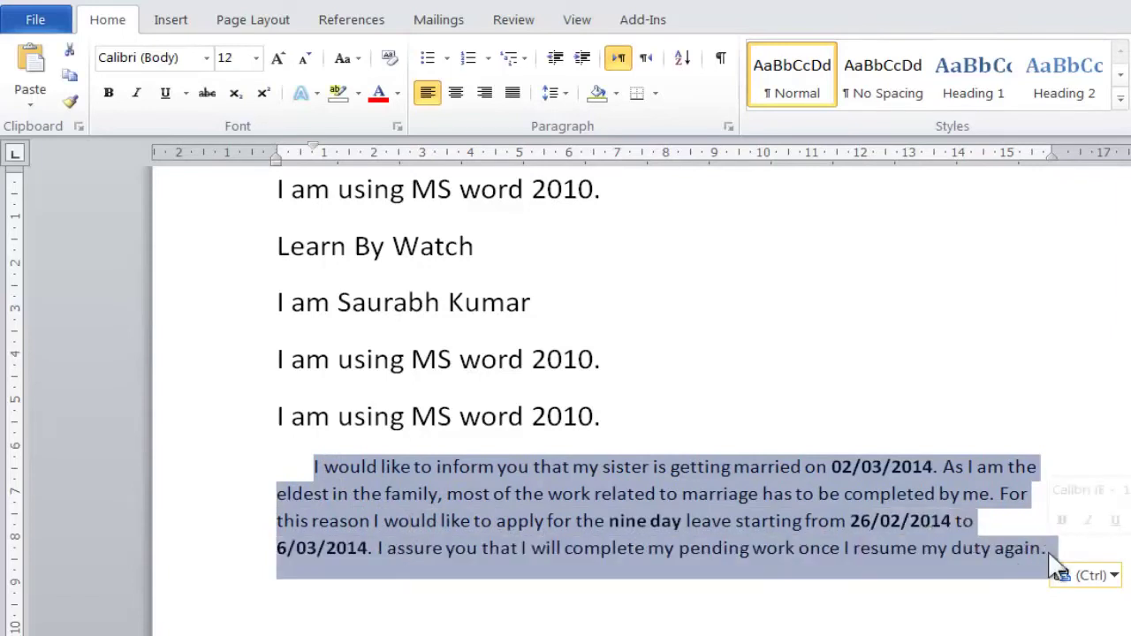
{"action": "right_click", "coordinate": [644, 505]}
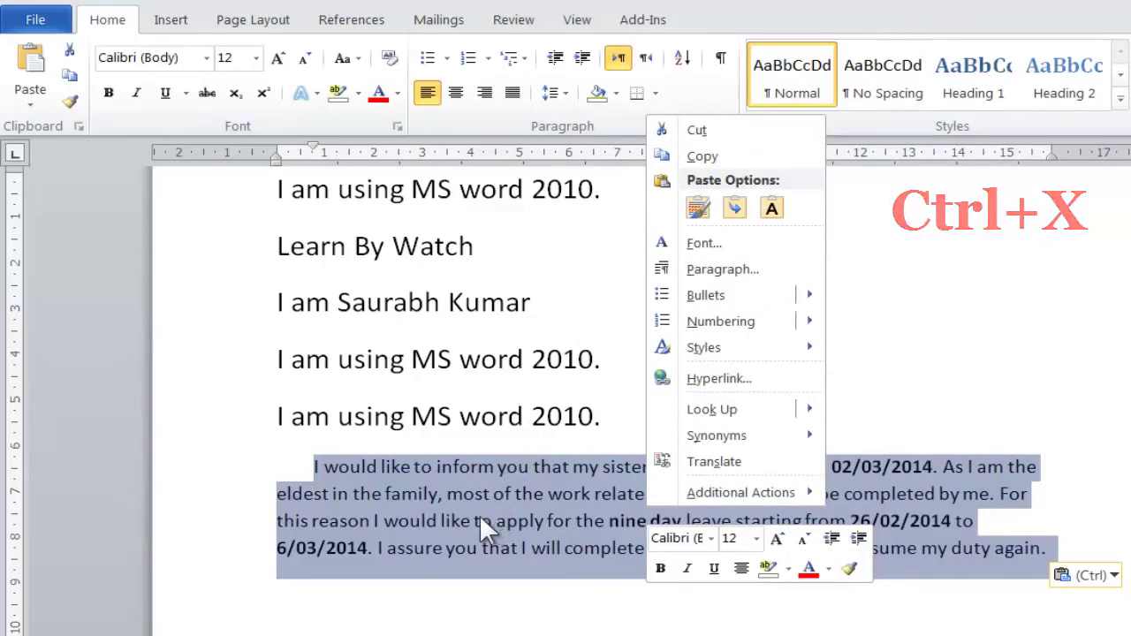
{"action": "key", "text": "Escape"}
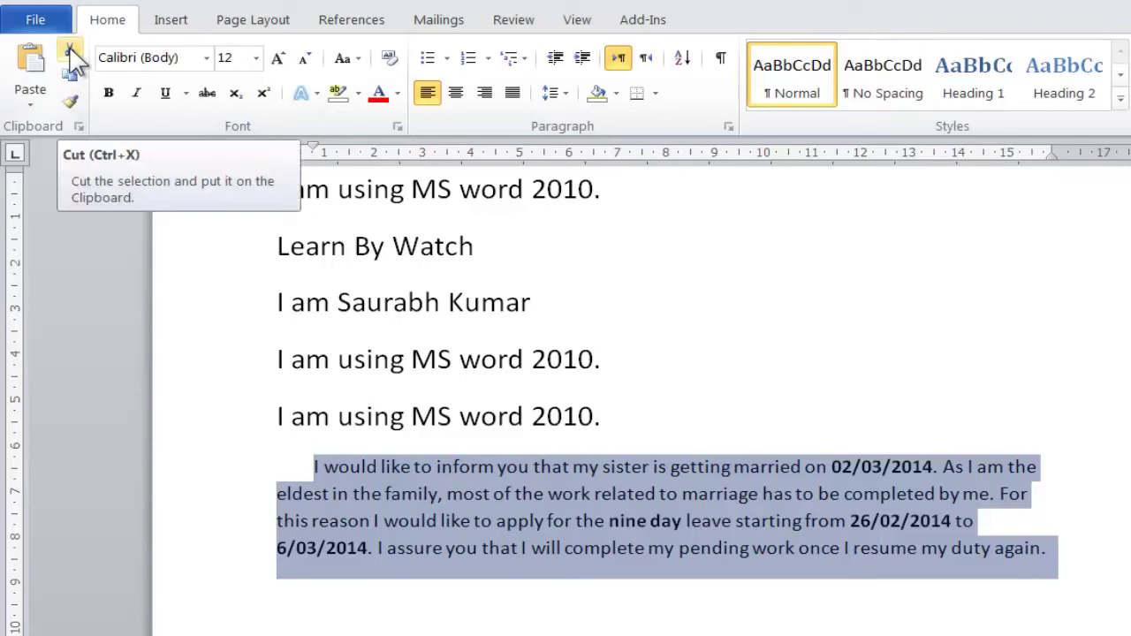
{"action": "left_click", "coordinate": [71, 51]}
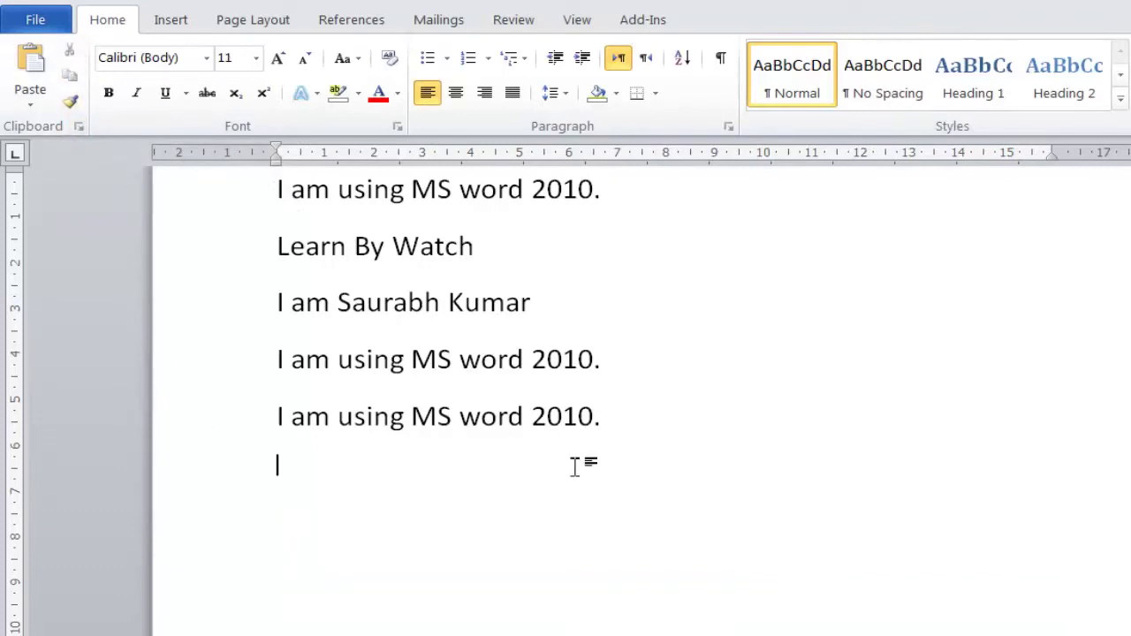
Open 'My first word file' from Recent and paste the cut leave-request paragraph into it.
{"action": "left_click", "coordinate": [48, 27]}
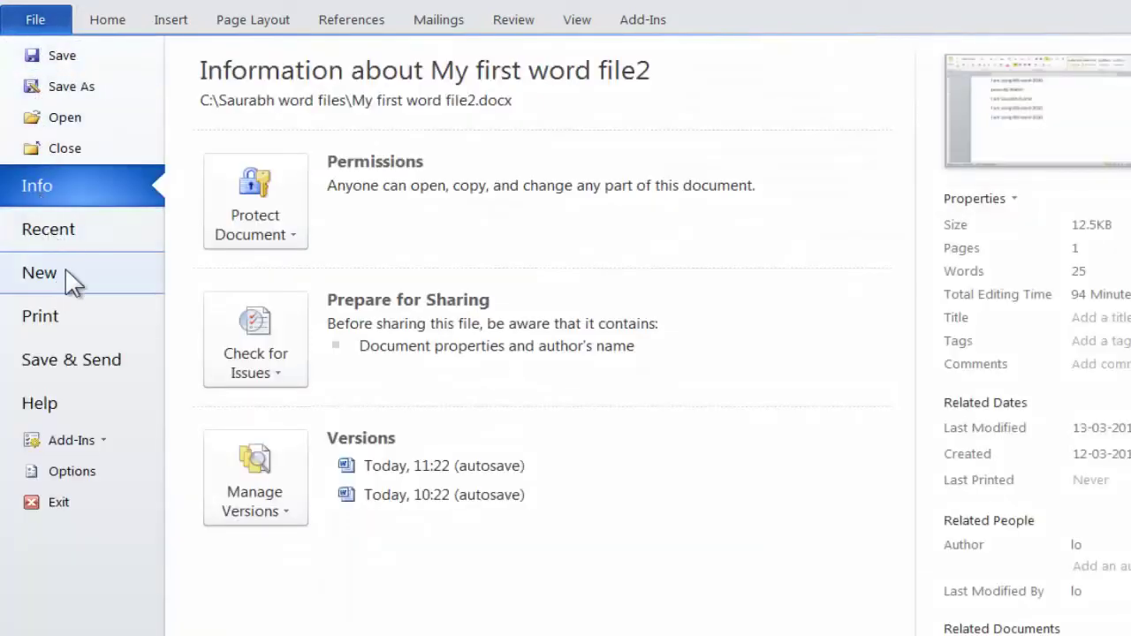
{"action": "left_click", "coordinate": [77, 231]}
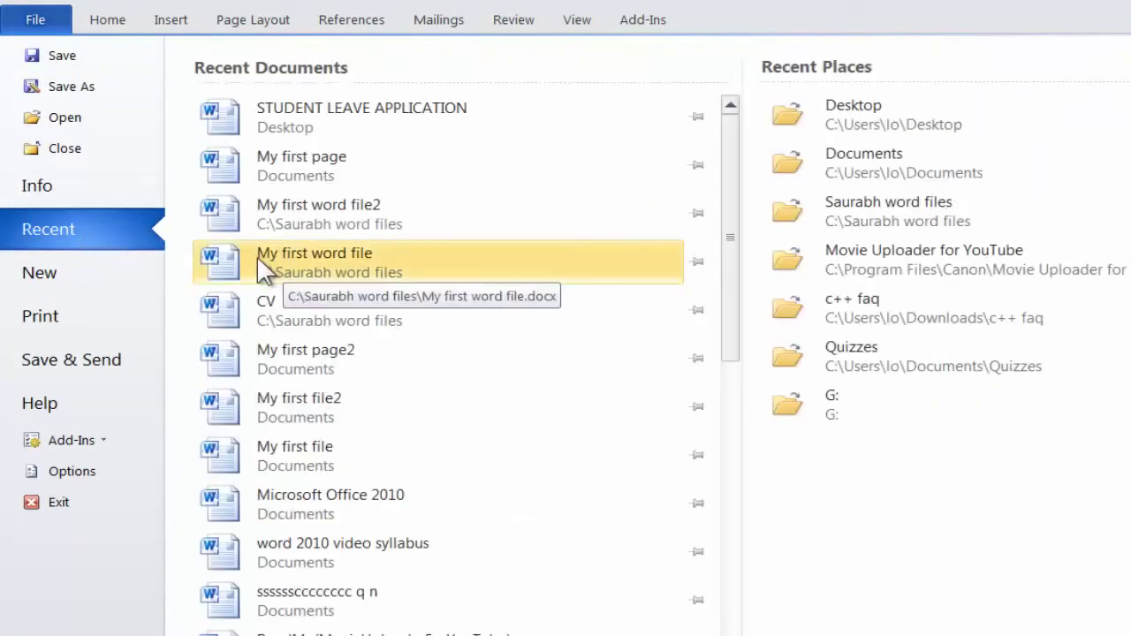
{"action": "left_click", "coordinate": [332, 273]}
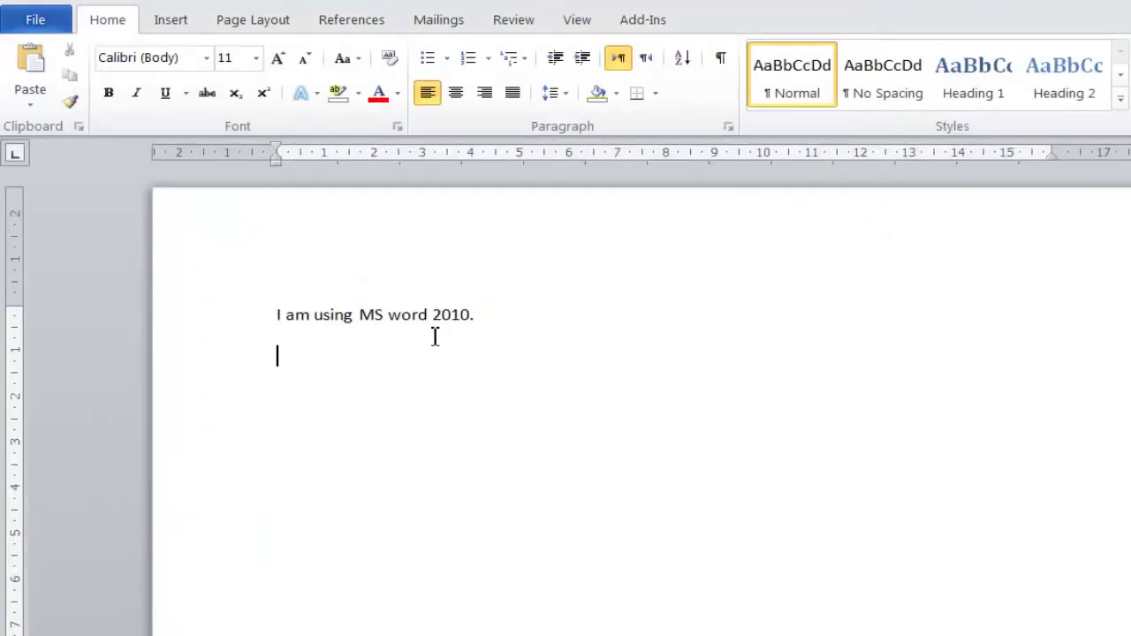
{"action": "left_click", "coordinate": [38, 88]}
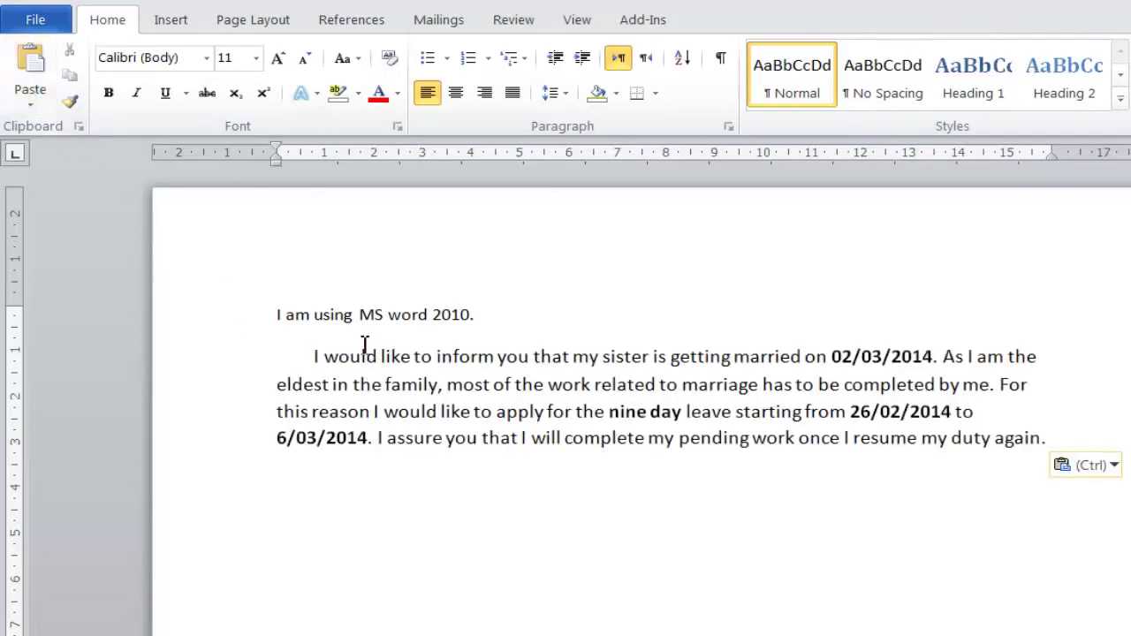
{"action": "key", "text": "ctrl+Home"}
{"action": "key", "text": "End"}
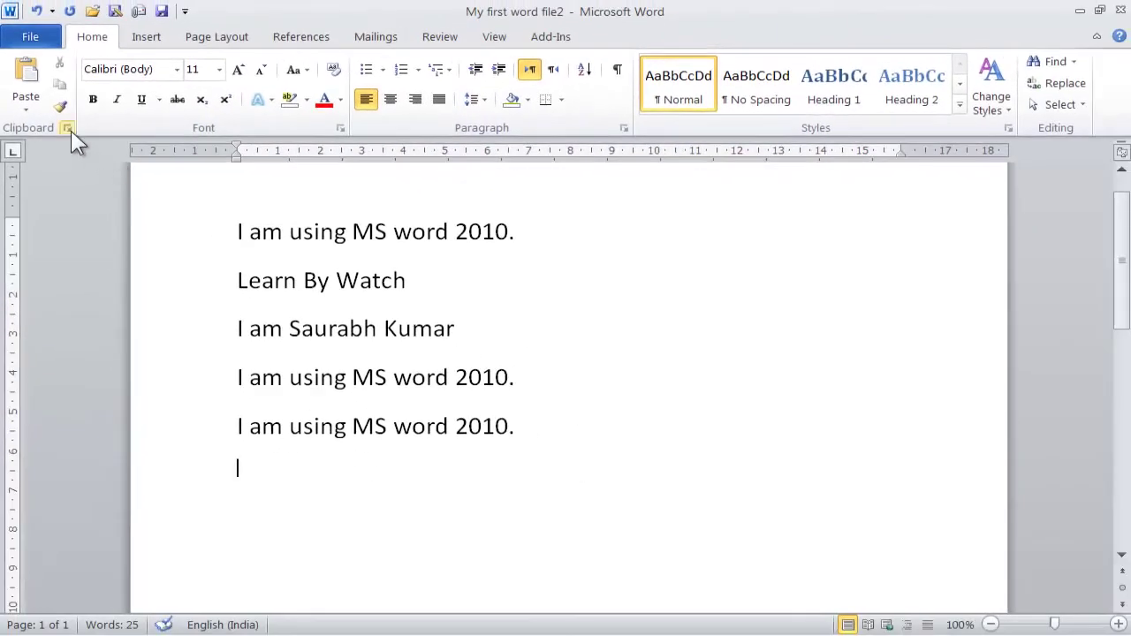
Paste the leave-request paragraph from the Clipboard pane, delete that item, then Clear All.
{"action": "left_click", "coordinate": [66, 126]}
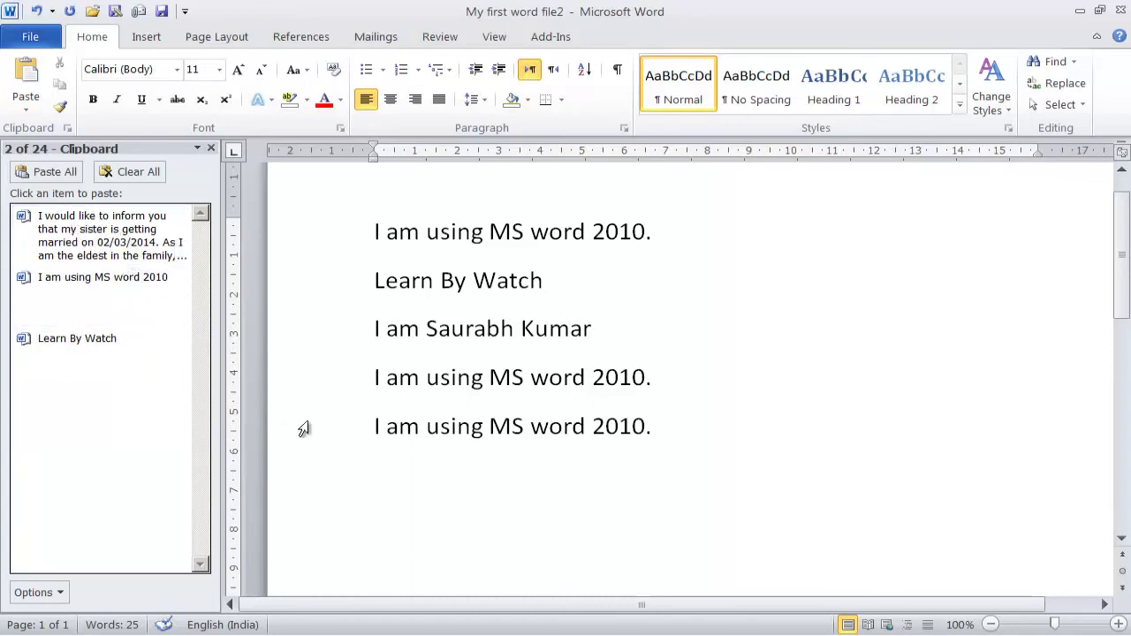
{"action": "left_click", "coordinate": [106, 247]}
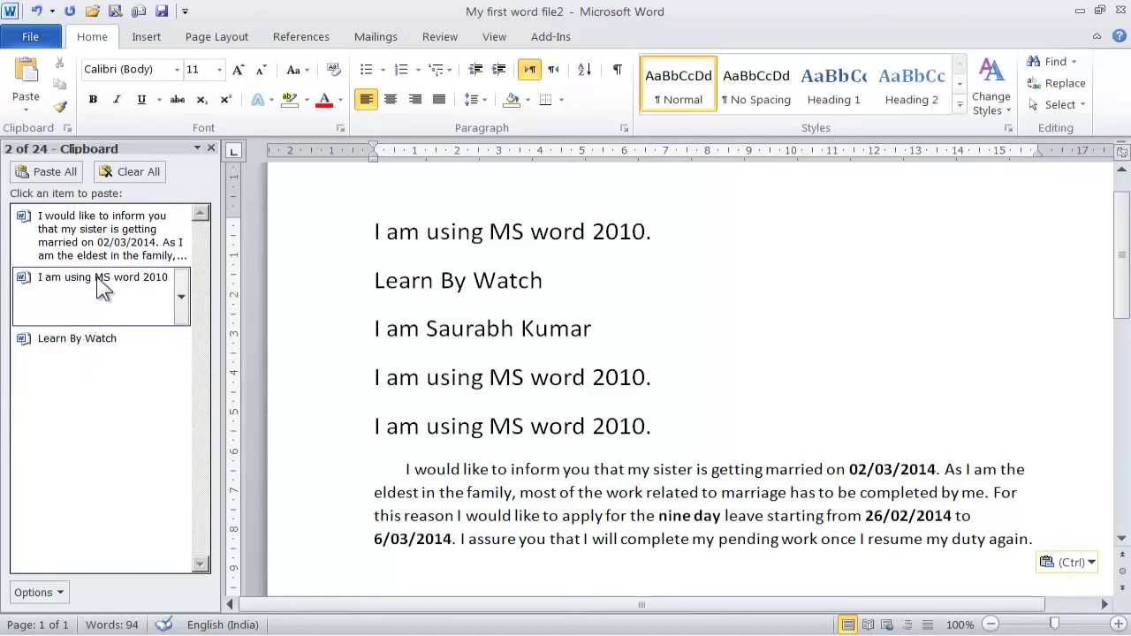
{"action": "mouse_move", "coordinate": [106, 235]}
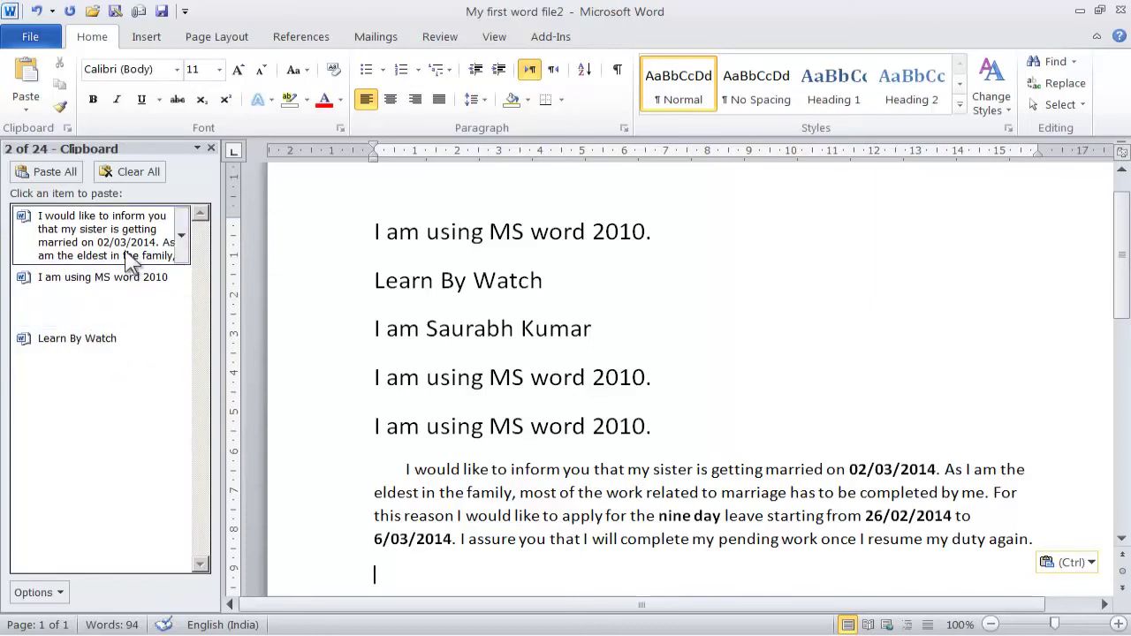
{"action": "left_click", "coordinate": [180, 239]}
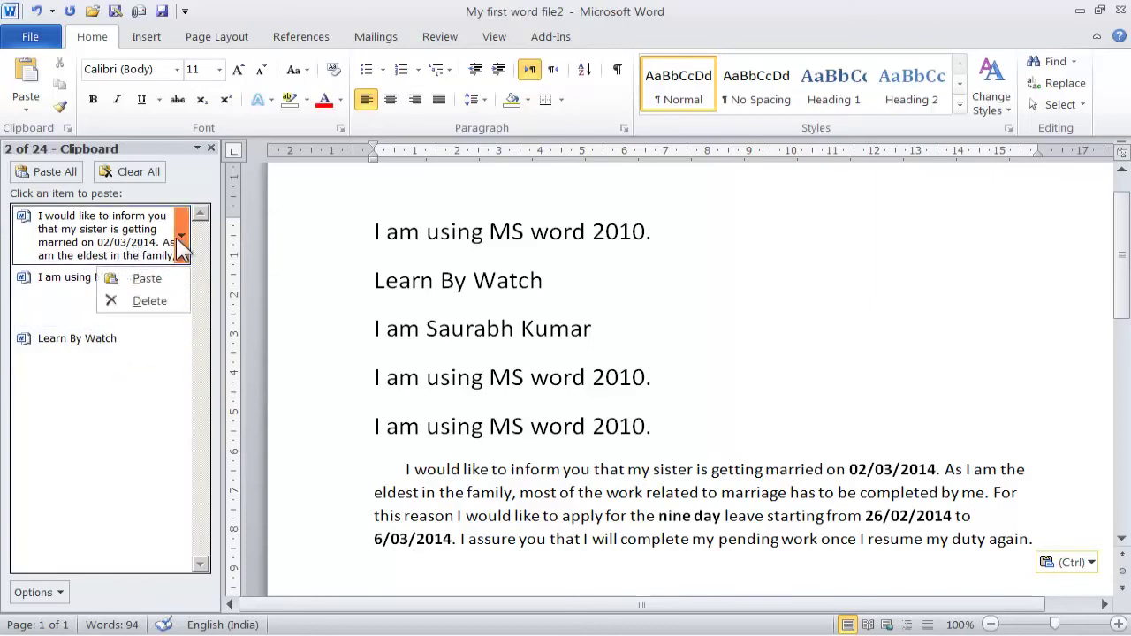
{"action": "left_click", "coordinate": [149, 302]}
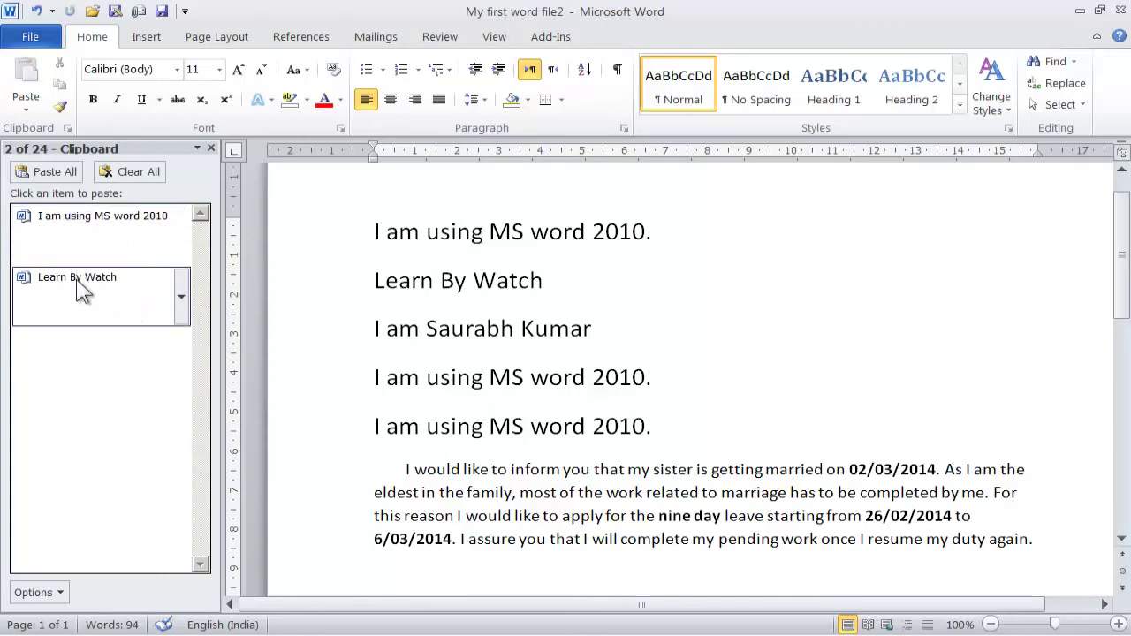
{"action": "left_click", "coordinate": [146, 182]}
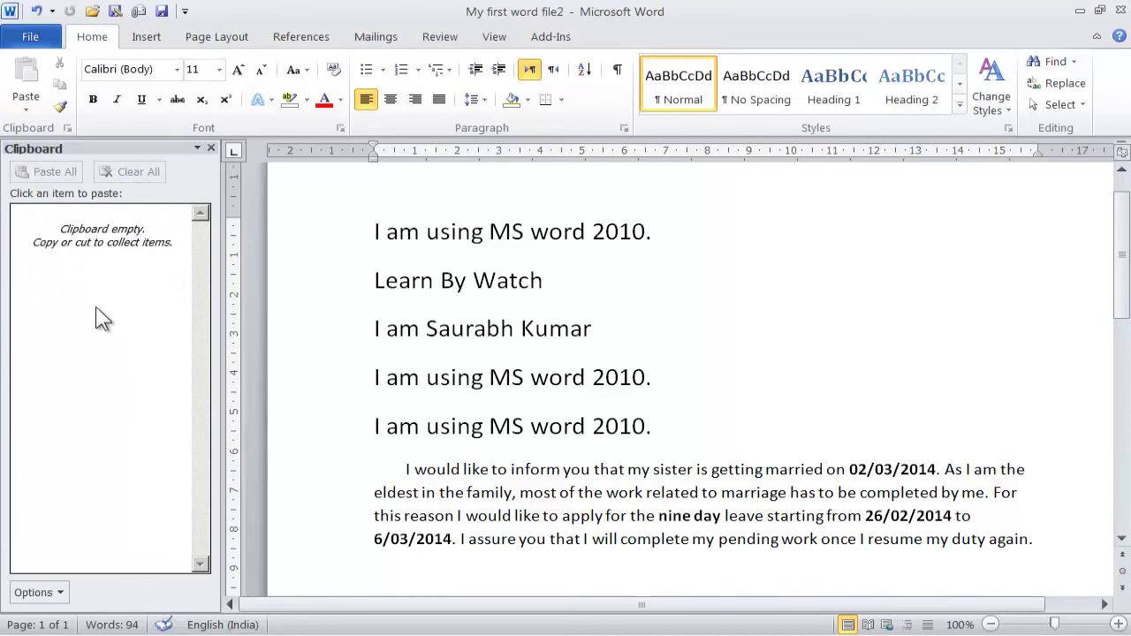
Close the emptied Clipboard task pane and scroll back up the document.
{"action": "left_click", "coordinate": [212, 148]}
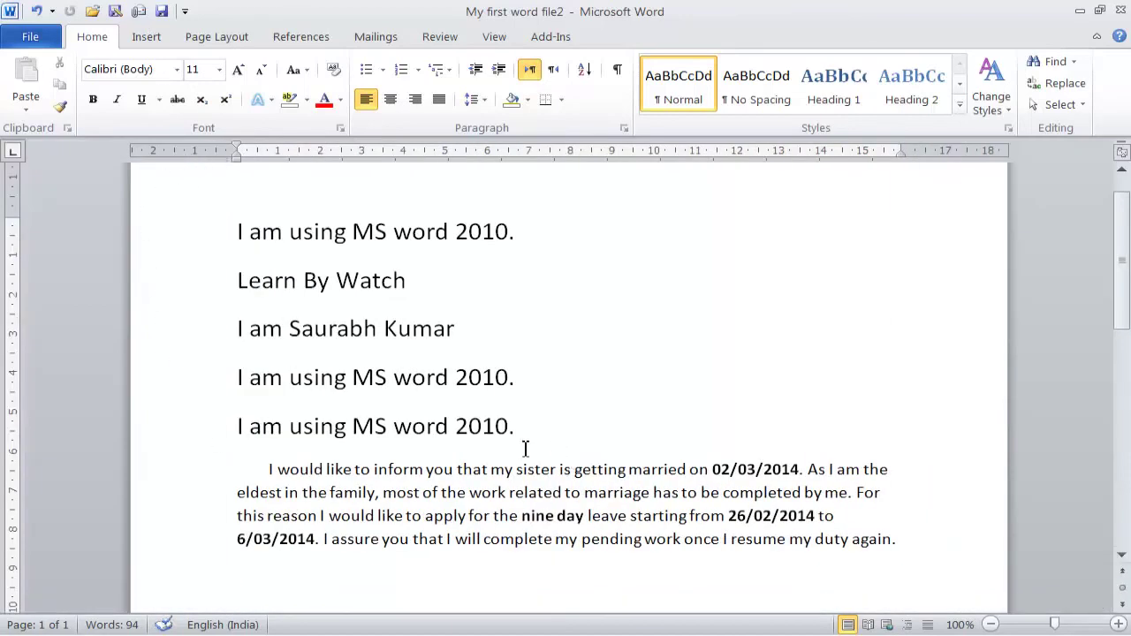
{"action": "scroll", "coordinate": [440, 433], "scroll_direction": "up", "scroll_amount": 2}
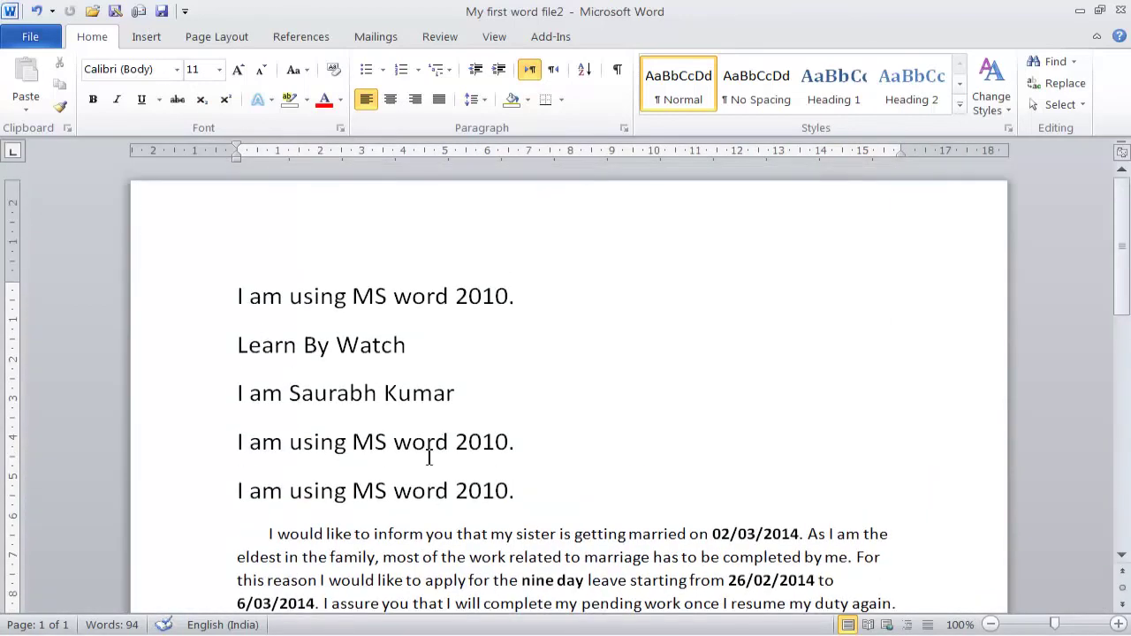